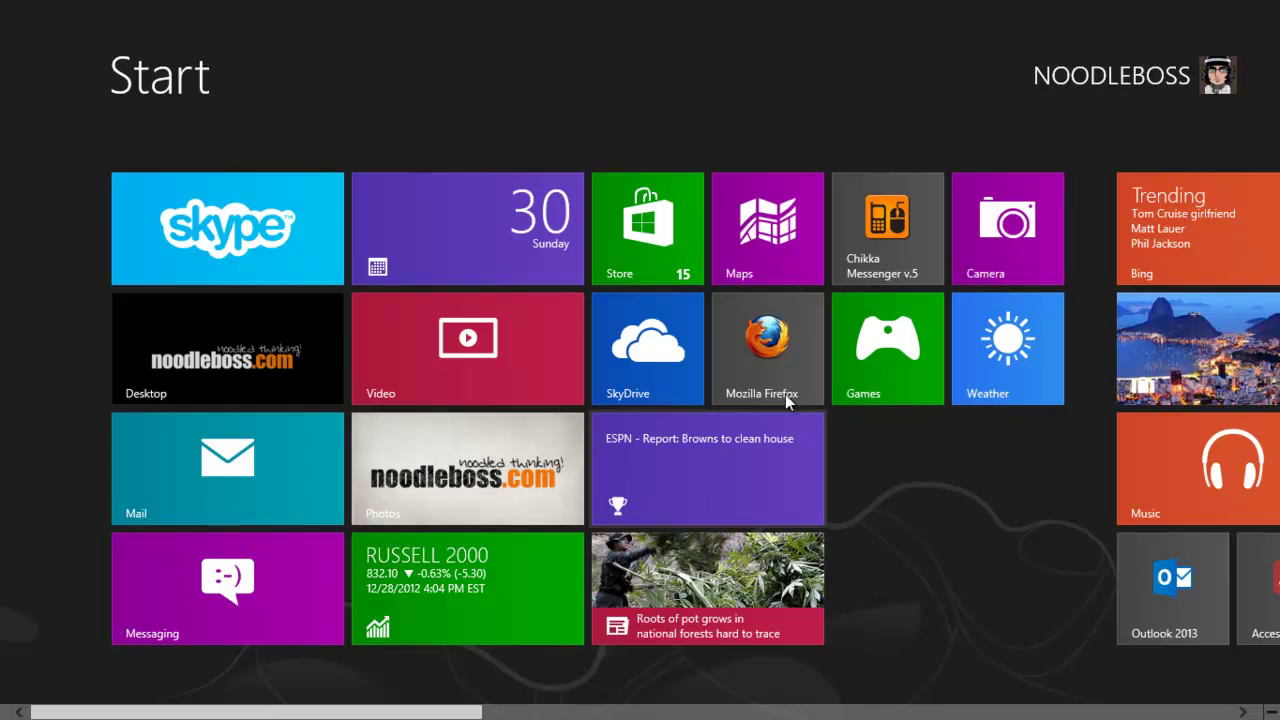
Step: Leave the Windows 8 Start screen for the desktop so Firefox can be launched
{"action": "key", "text": "super"}
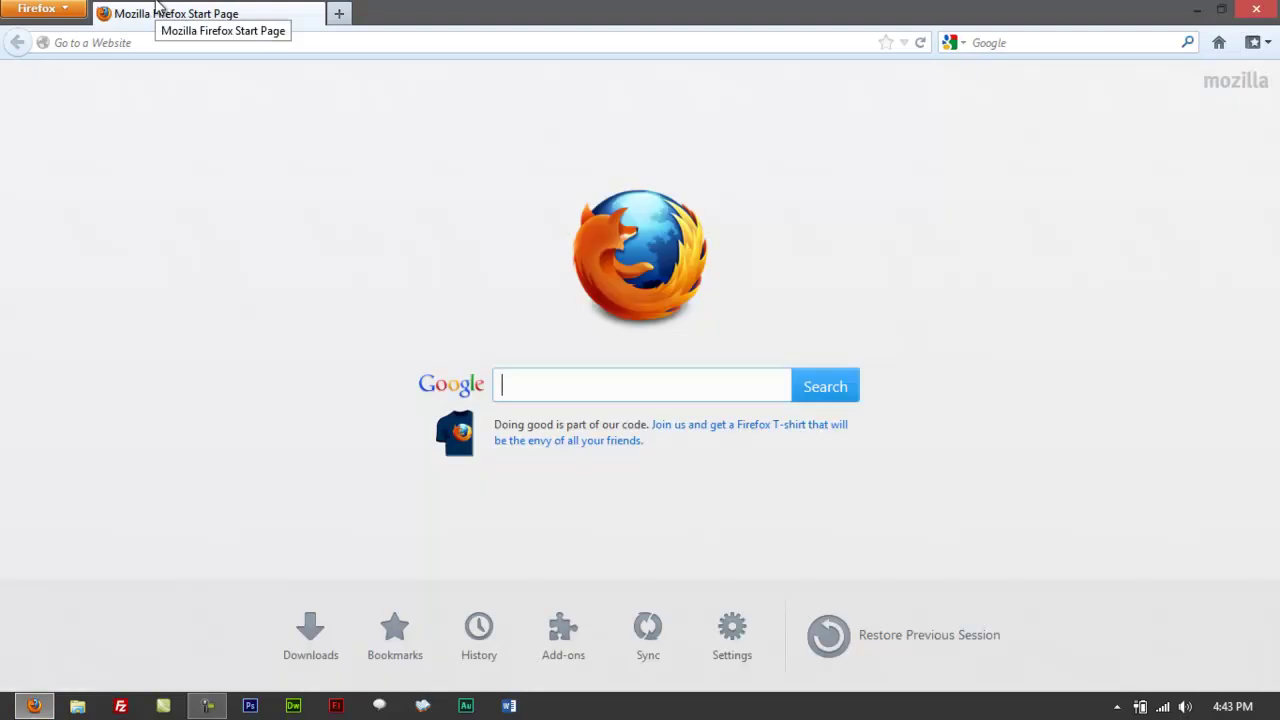
Step: Log into the router at 192.168.1.1 with the administrator credentials and decline saving the password
{"action": "left_click", "coordinate": [171, 43]}
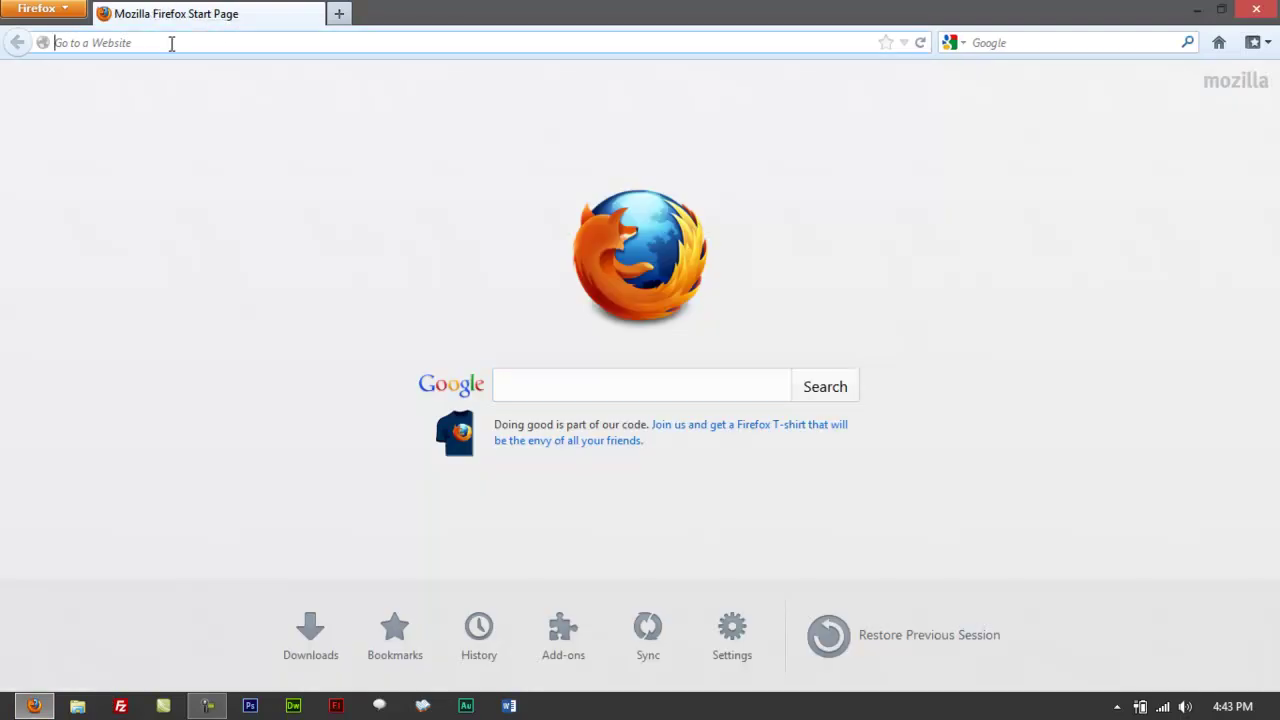
{"action": "type", "text": "192.168.1.1/"}
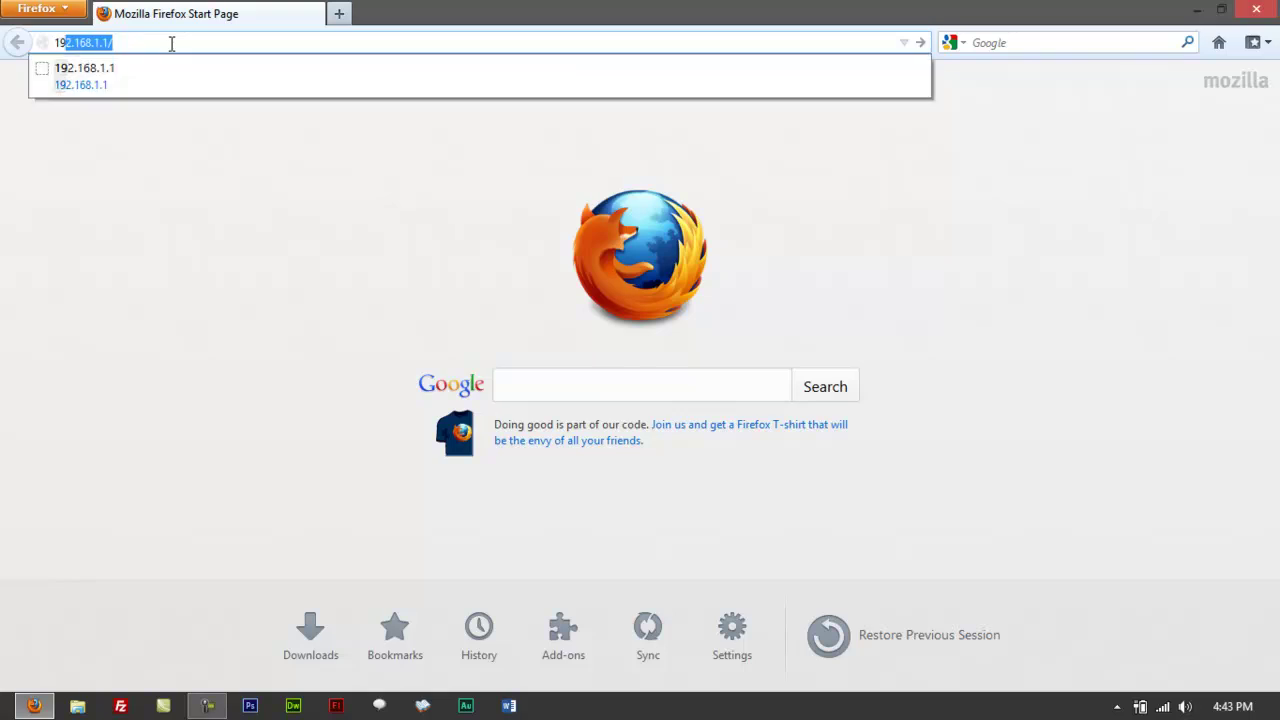
{"action": "key", "text": "Return"}
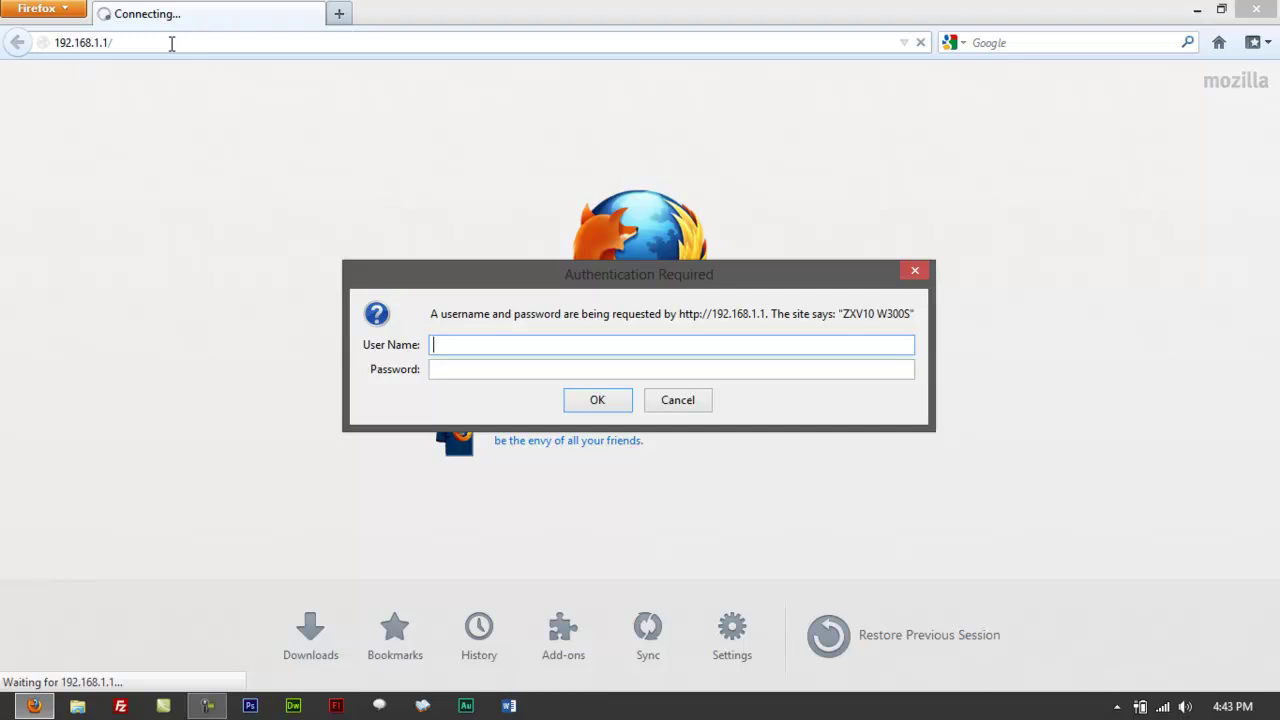
{"action": "type", "text": "admin"}
{"action": "key", "text": "BackSpace"}
{"action": "key", "text": "BackSpace"}
{"action": "type", "text": "in"}
{"action": "key", "text": "Tab"}
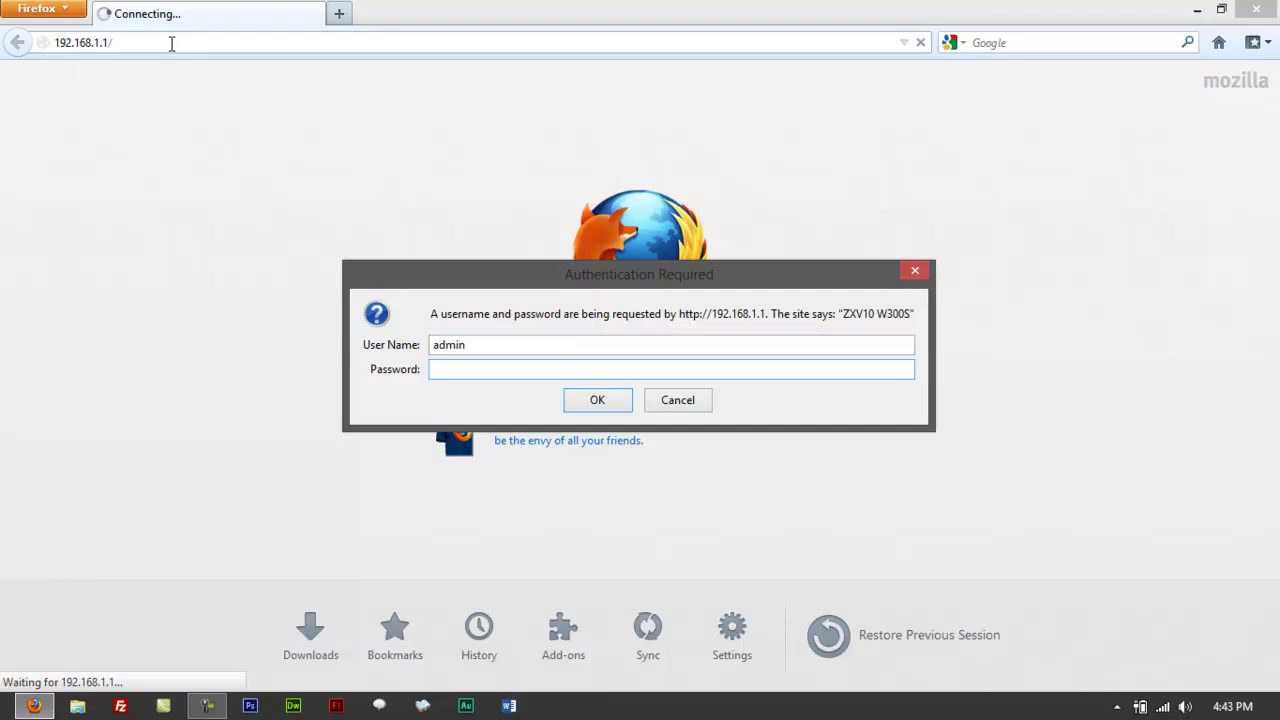
{"action": "type", "text": "***************"}
{"action": "key", "text": "Return"}
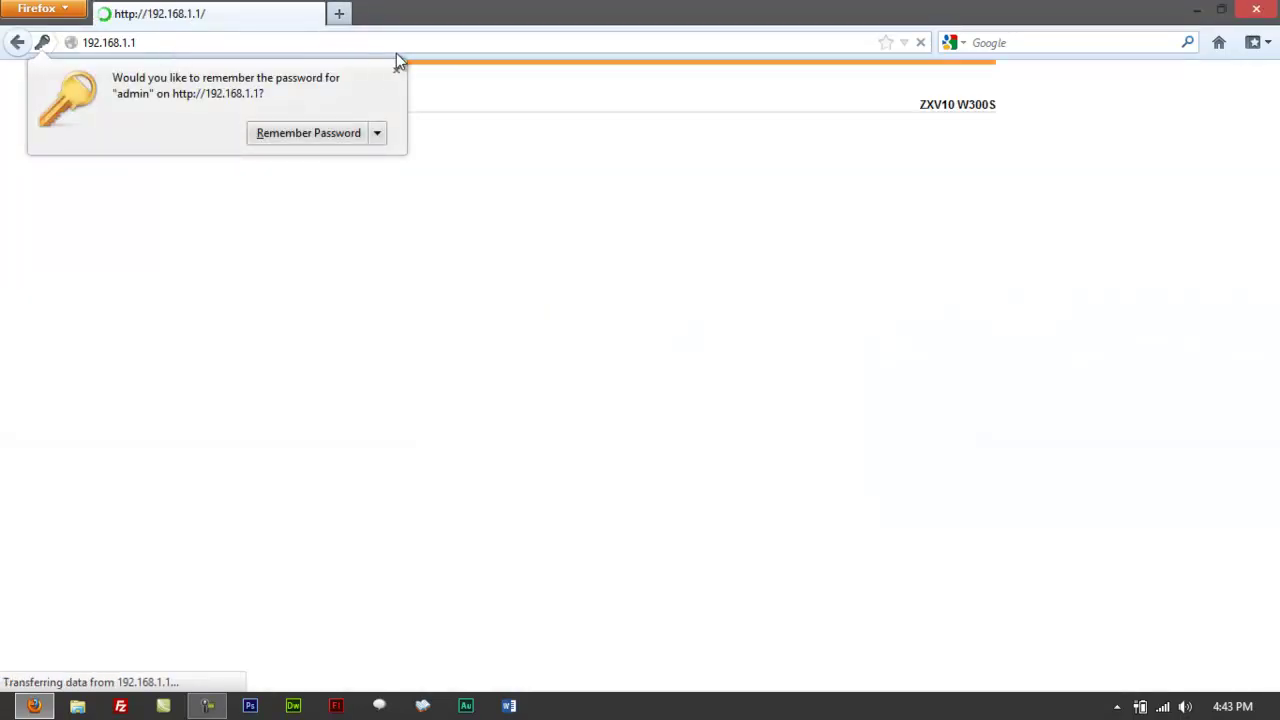
{"action": "left_click", "coordinate": [396, 70]}
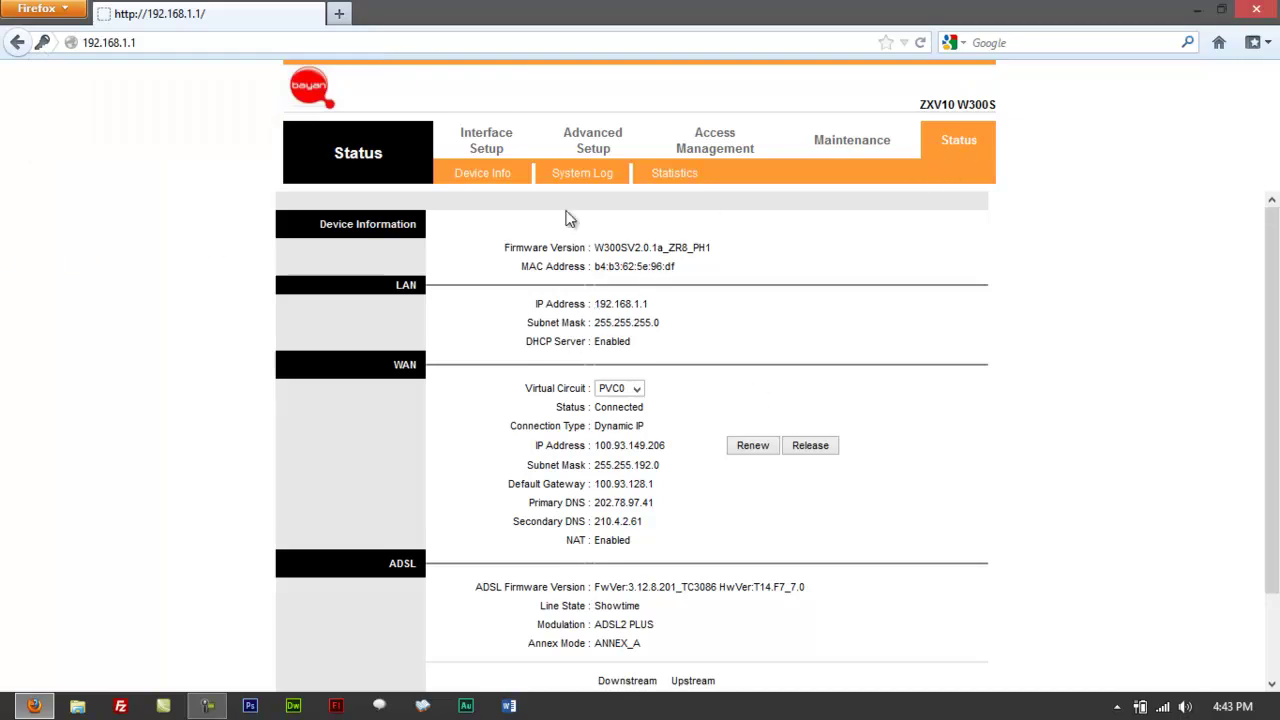
{"action": "left_click", "coordinate": [477, 176]}
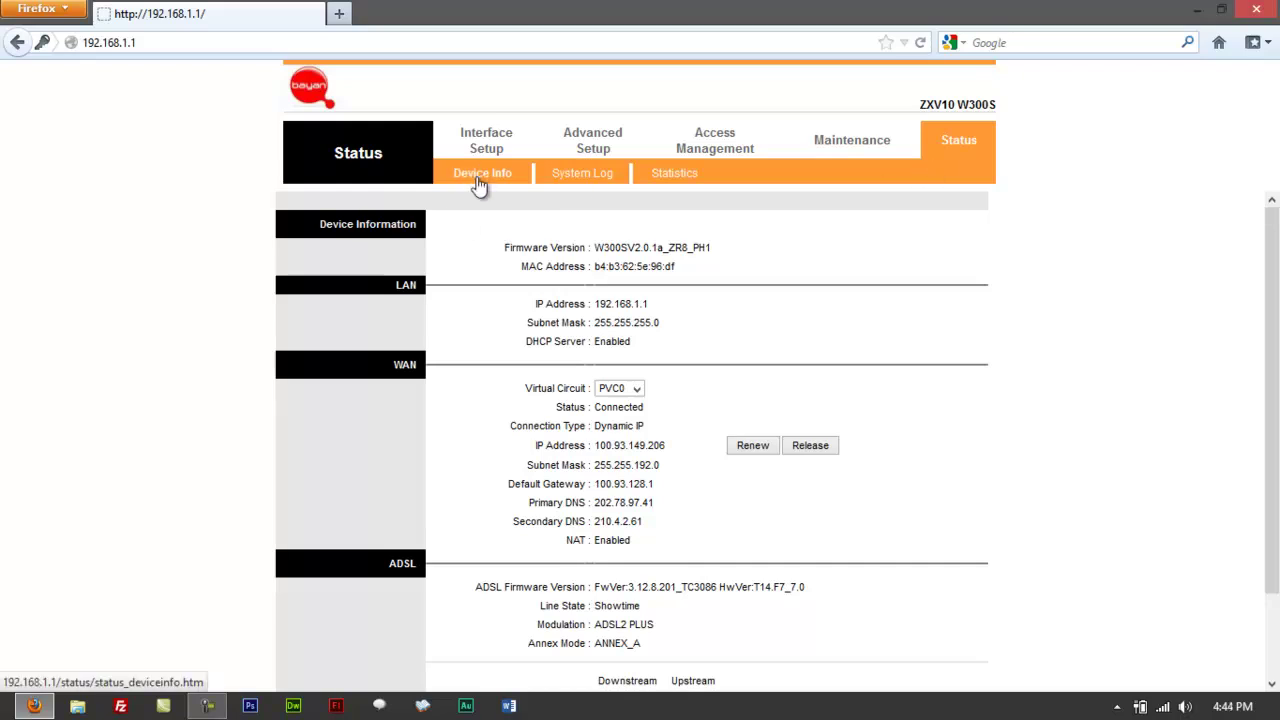
{"action": "left_click", "coordinate": [478, 186]}
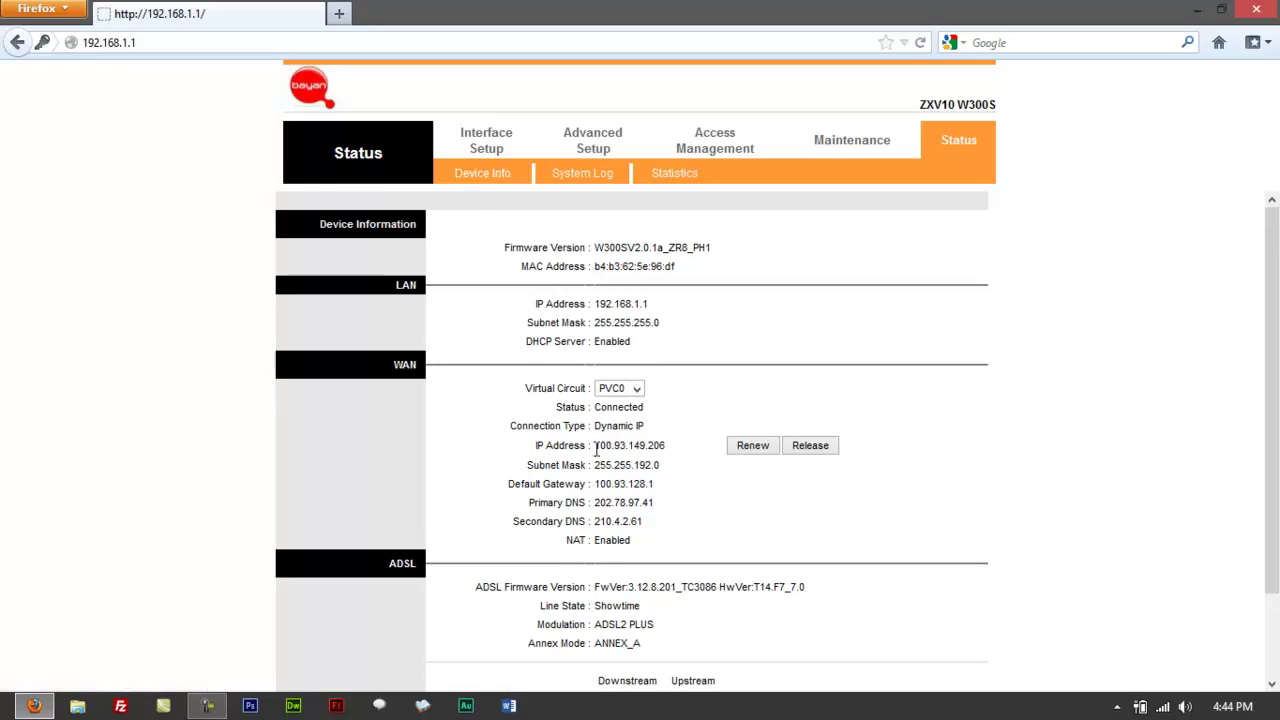
{"action": "scroll", "coordinate": [597, 450], "scroll_direction": "down", "scroll_amount": 2}
{"action": "scroll", "coordinate": [642, 440], "scroll_direction": "up", "scroll_amount": 1}
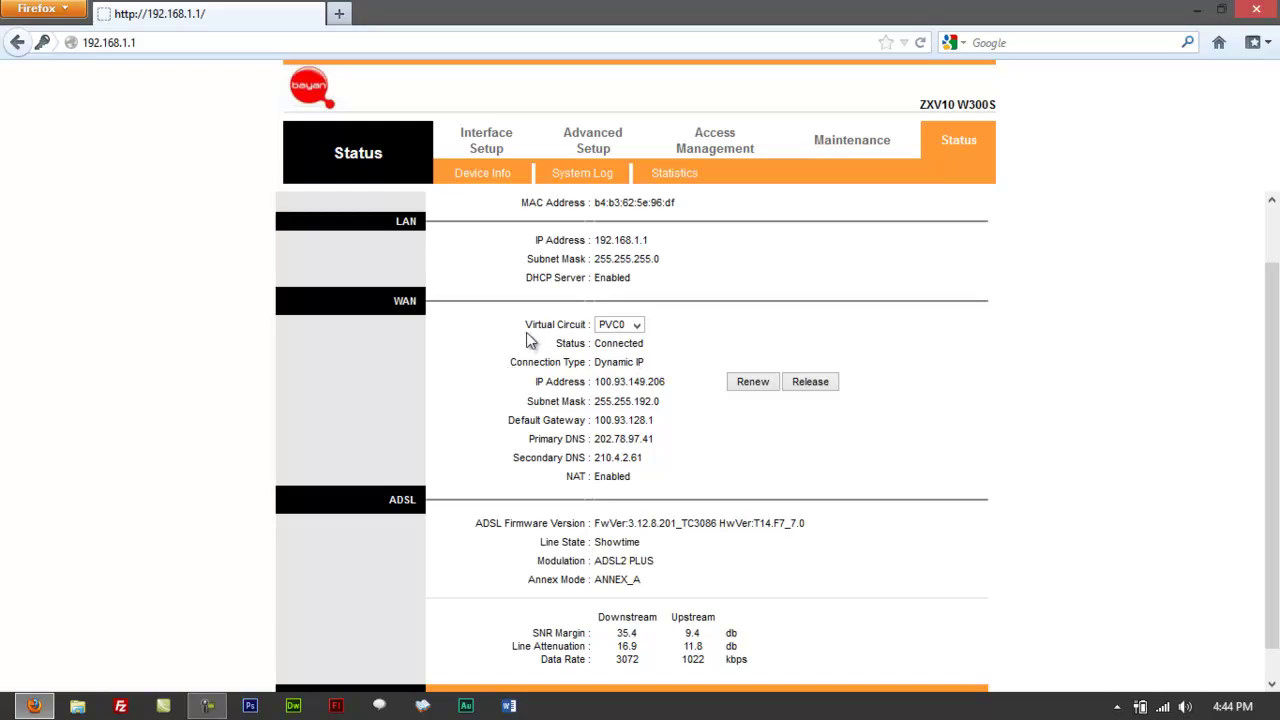
{"action": "scroll", "coordinate": [530, 340], "scroll_direction": "up", "scroll_amount": 2}
{"action": "left_click_drag", "start_coordinate": [535, 315], "coordinate": [691, 331]}
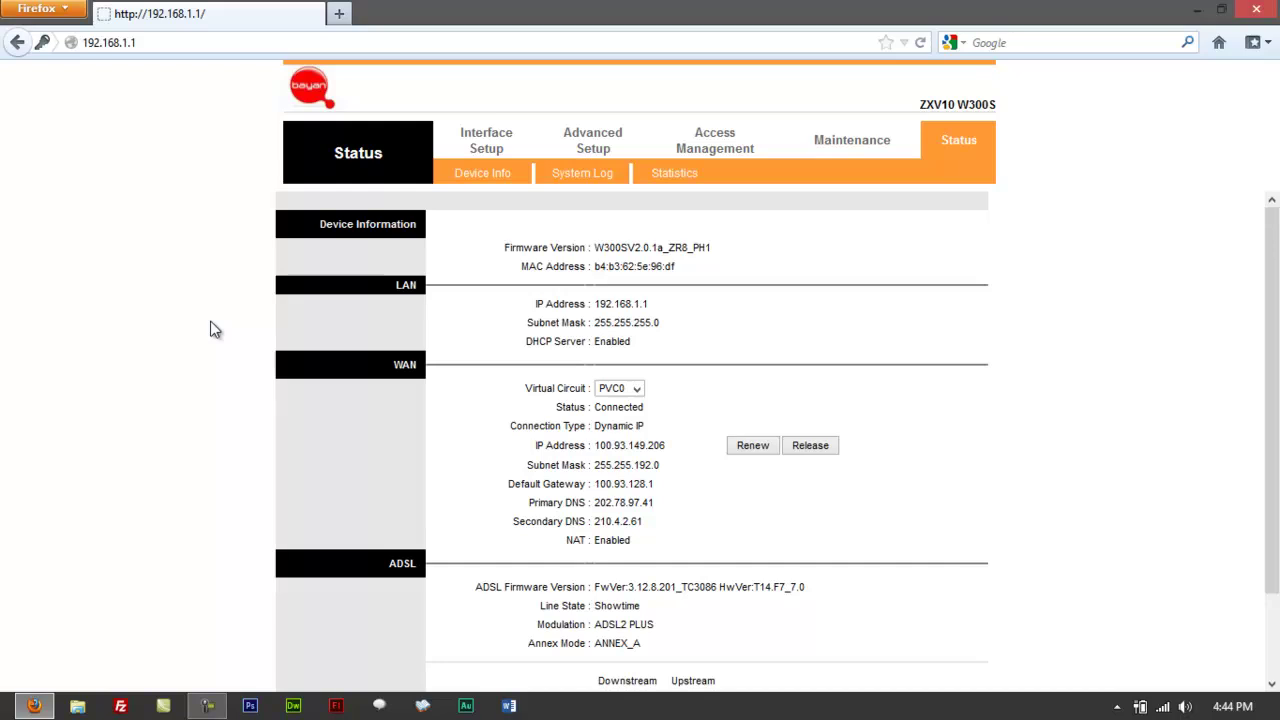
{"action": "key", "text": "F5"}
{"action": "key", "text": "F5"}
Step: Note the current LAN IP 192.168.1.1 on the status page and open the router's LAN settings form
{"action": "scroll", "coordinate": [1275, 318], "scroll_direction": "down", "scroll_amount": 1}
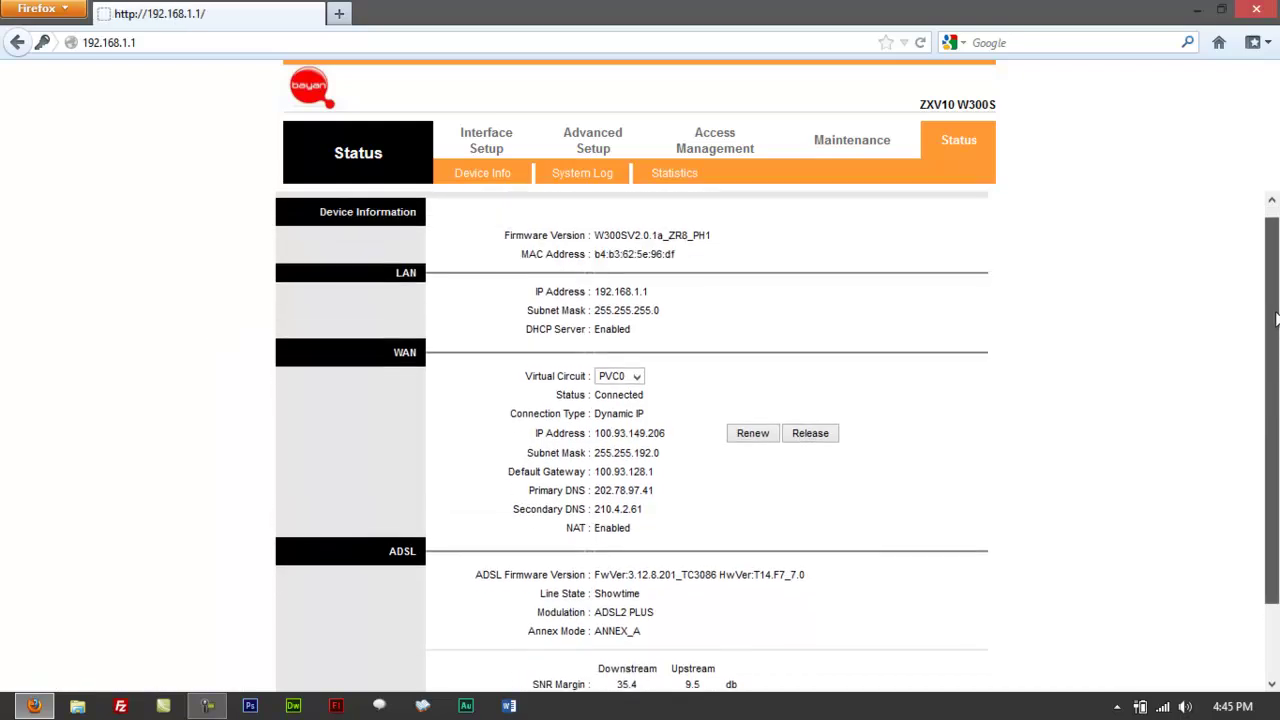
{"action": "scroll", "coordinate": [1275, 318], "scroll_direction": "up", "scroll_amount": 1}
{"action": "left_click_drag", "start_coordinate": [575, 303], "coordinate": [663, 306]}
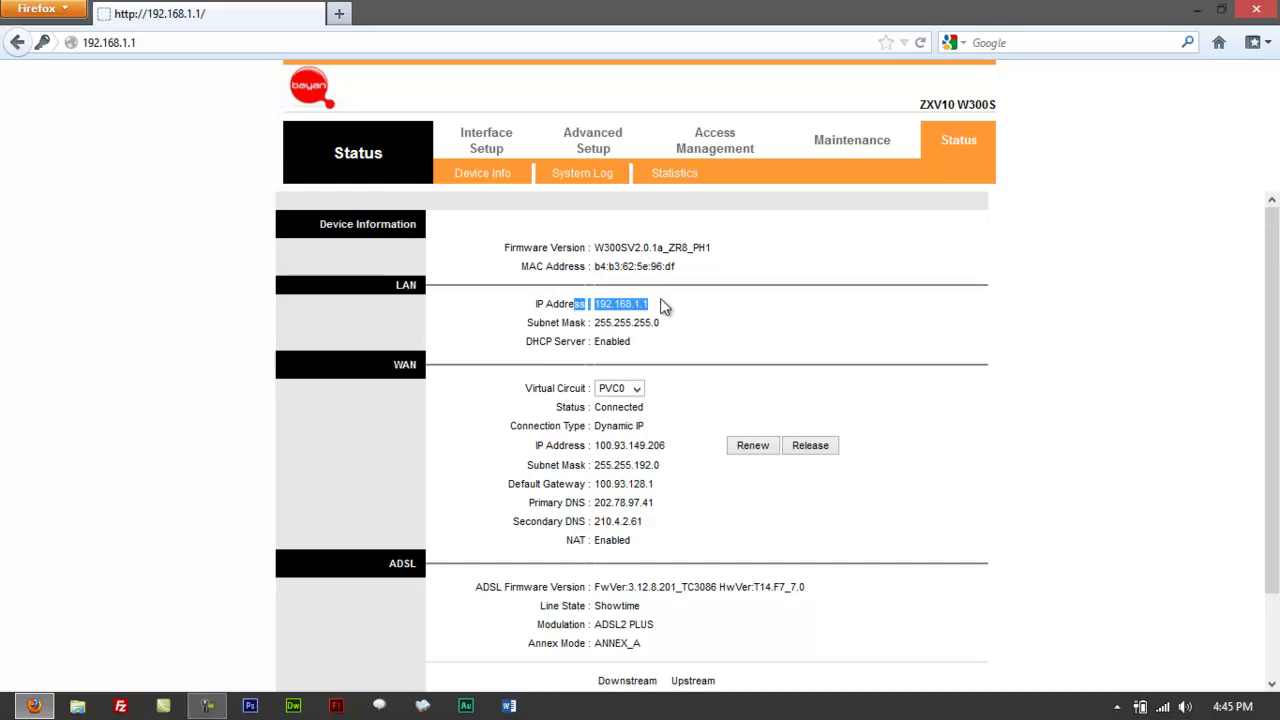
{"action": "left_click", "coordinate": [799, 330]}
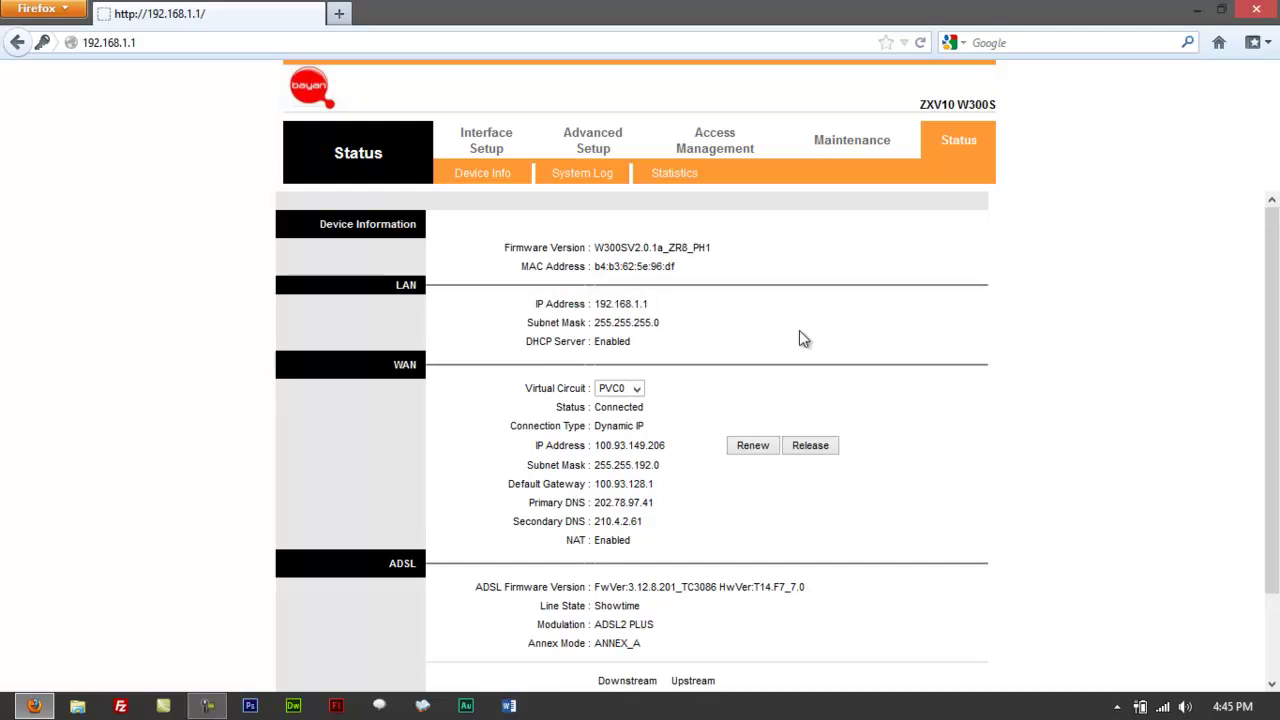
{"action": "left_click", "coordinate": [880, 146]}
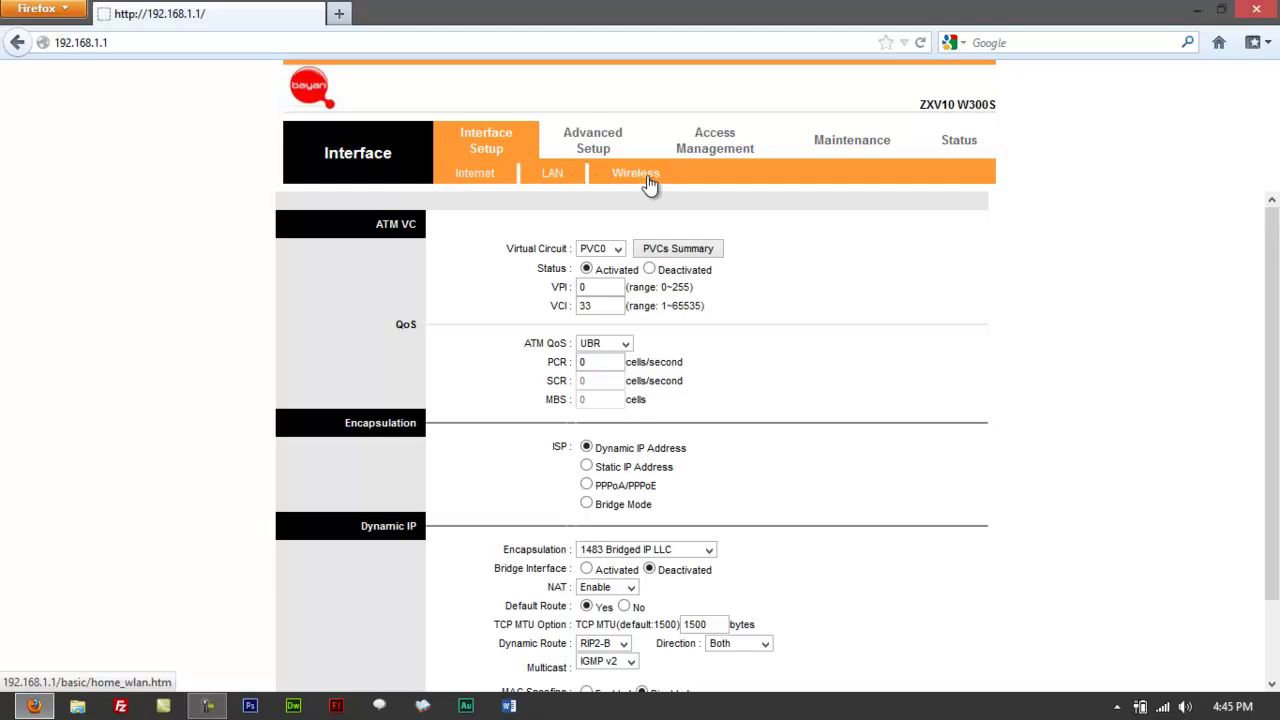
{"action": "left_click", "coordinate": [553, 180]}
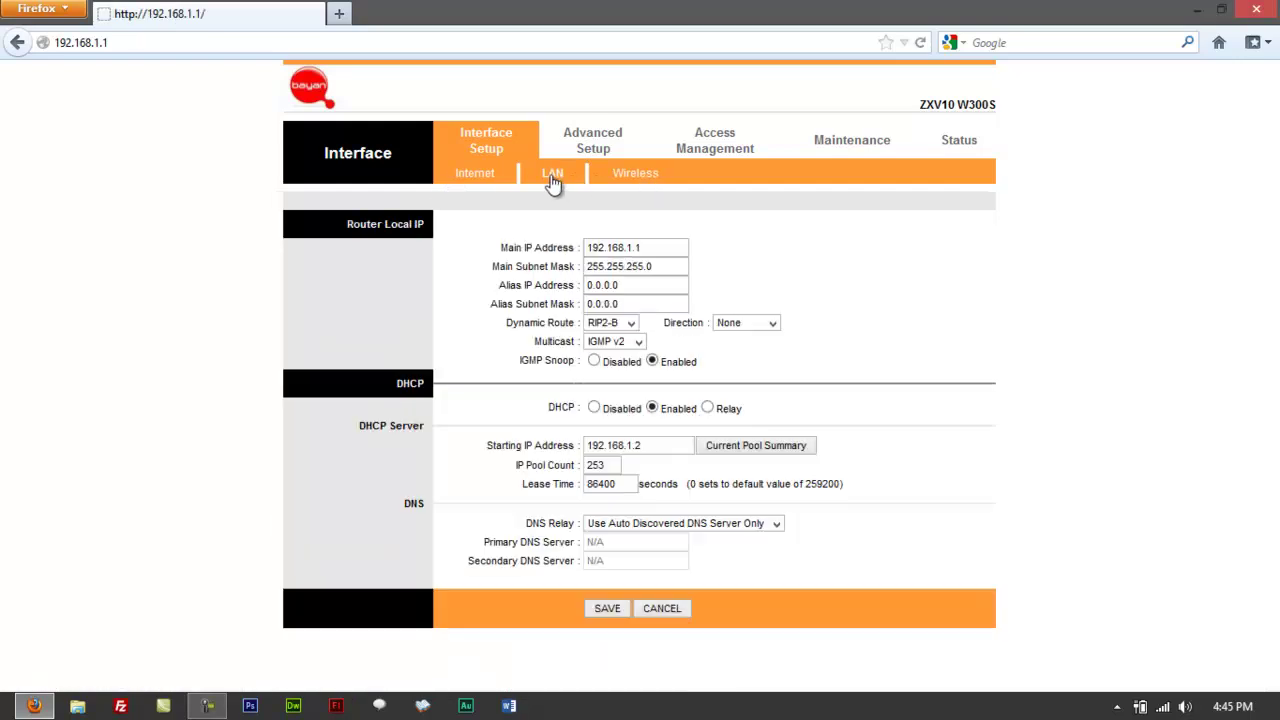
Step: Change Main IP Address to 192.168.0.1 and Starting IP Address to 192.168.0.2
{"action": "left_click", "coordinate": [631, 247]}
{"action": "key", "text": "BackSpace"}
{"action": "type", "text": "0"}
{"action": "key", "text": "BackSpace"}
{"action": "type", "text": "0"}
{"action": "left_click", "coordinate": [634, 247]}
{"action": "left_click", "coordinate": [632, 445]}
{"action": "key", "text": "BackSpace"}
{"action": "type", "text": "0"}
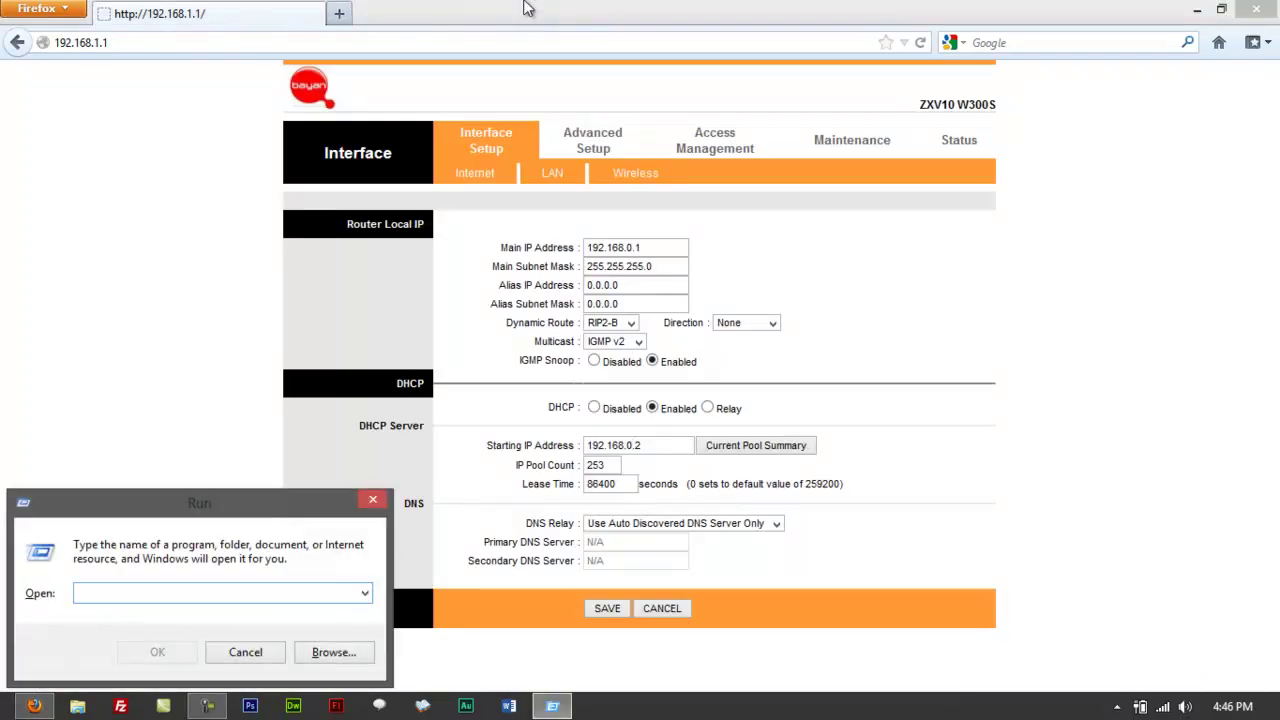
Step: Launch the Command Prompt by running cmd from the Run box
{"action": "type", "text": "cmr"}
{"action": "key", "text": "BackSpace"}
{"action": "type", "text": "d"}
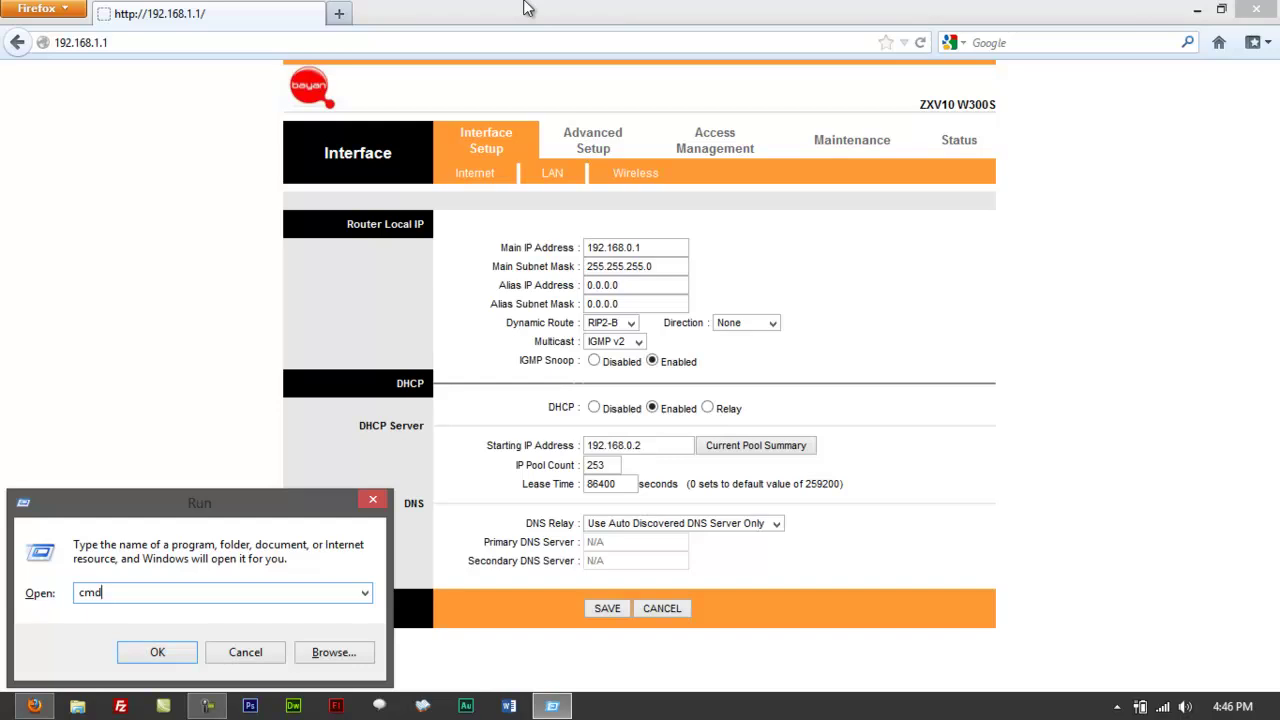
{"action": "key", "text": "Return"}
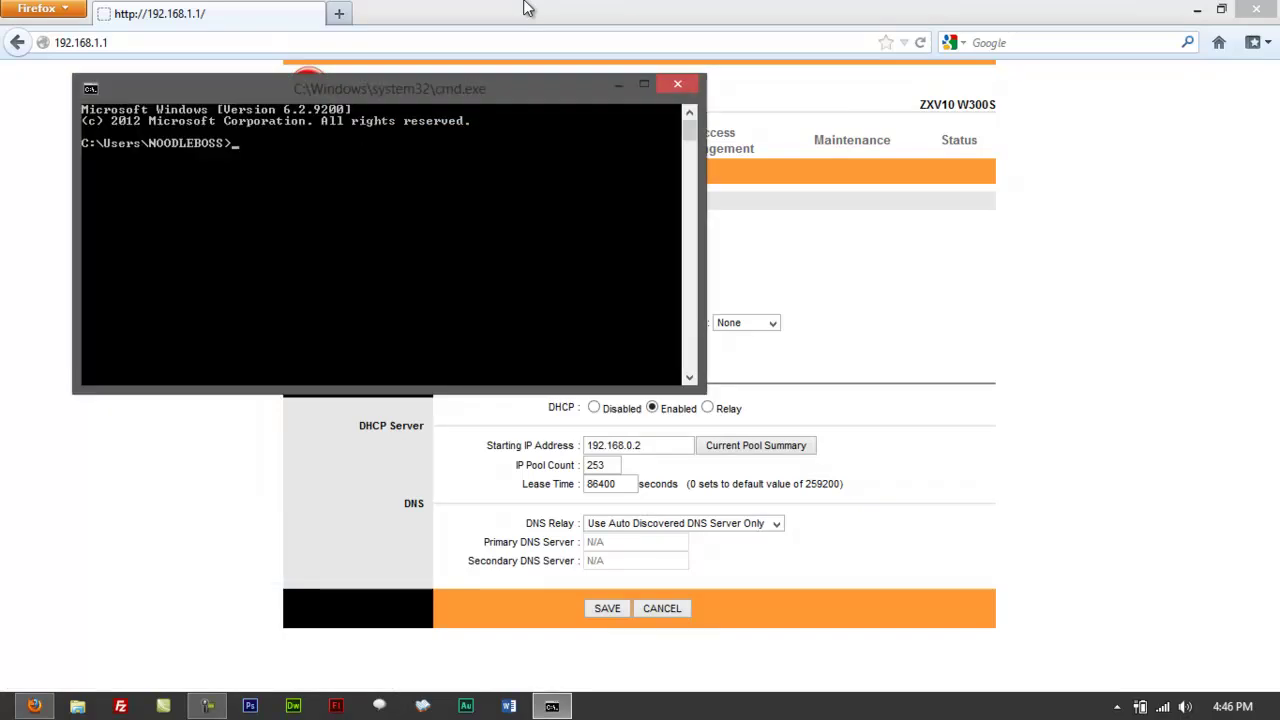
Step: Run ipconfig, see the gateway still at 192.168.1.1, then close the console
{"action": "type", "text": "ipconfig"}
{"action": "key", "text": "Return"}
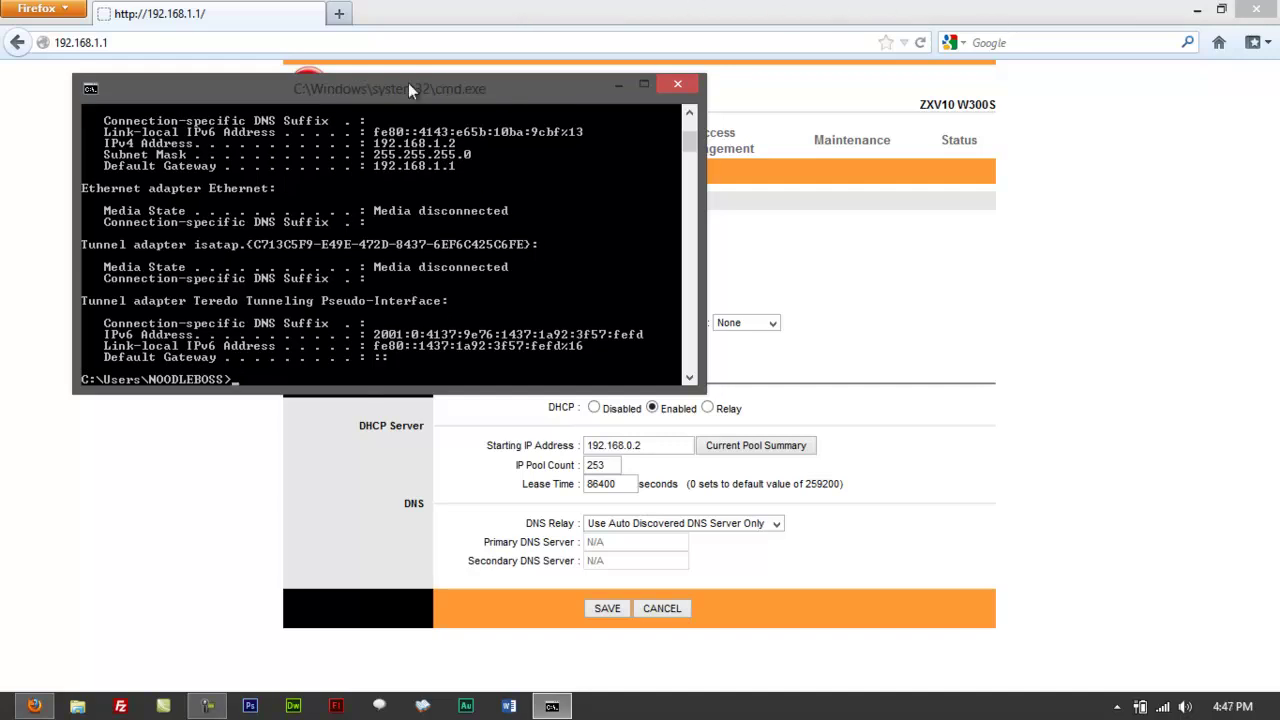
{"action": "left_click_drag", "start_coordinate": [408, 85], "coordinate": [475, 218]}
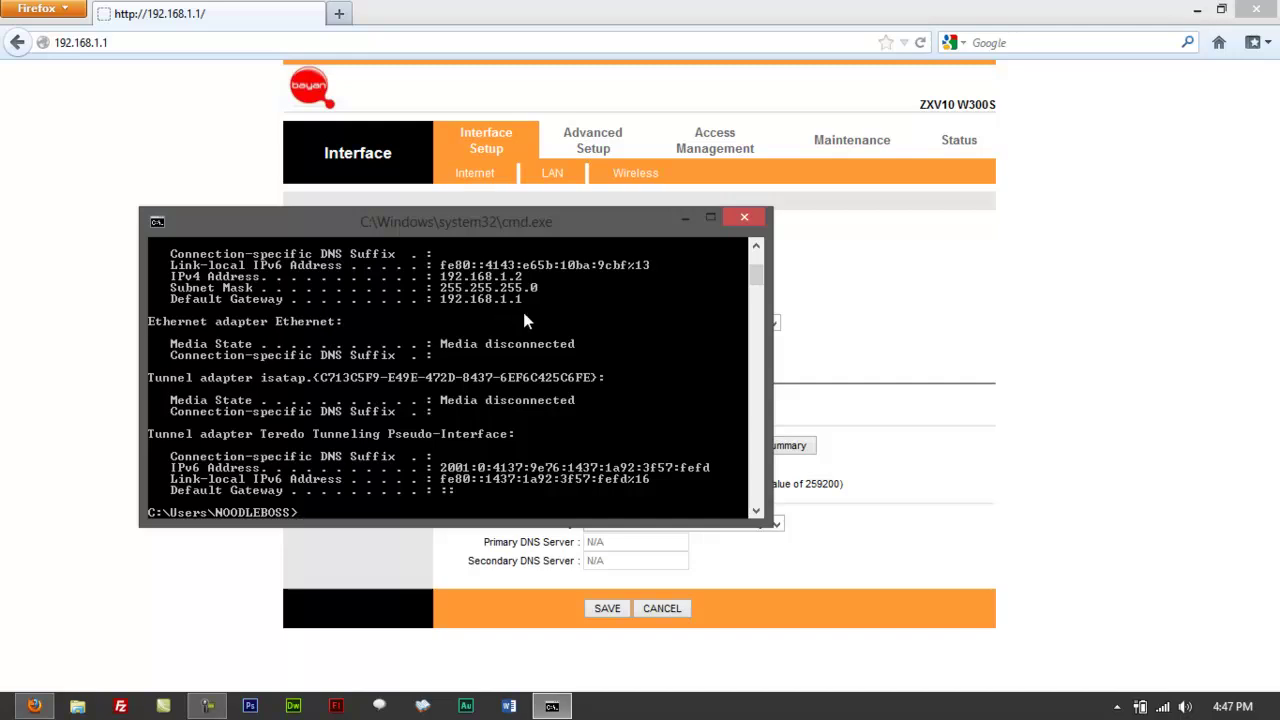
{"action": "key", "text": "alt+F4"}
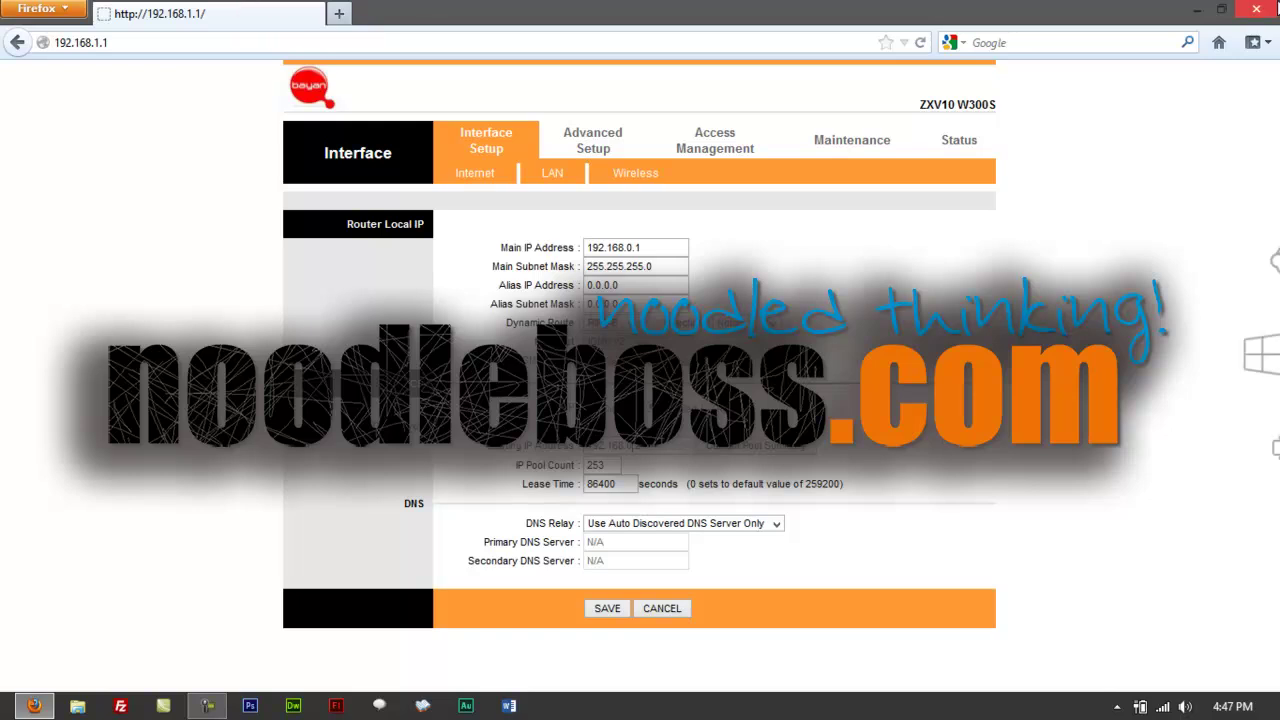
Step: Hide Firefox to the desktop and bring up the Windows 8 Start screen tiles
{"action": "key", "text": "super+d"}
{"action": "key", "text": "super"}
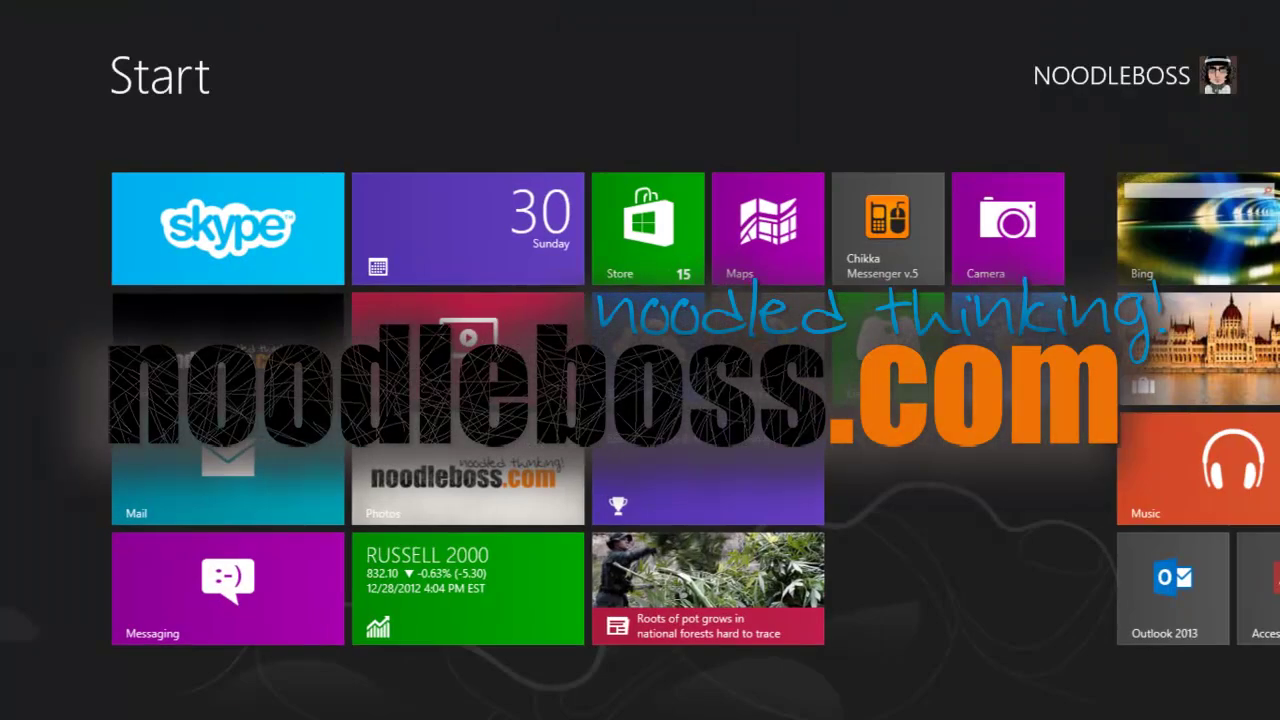